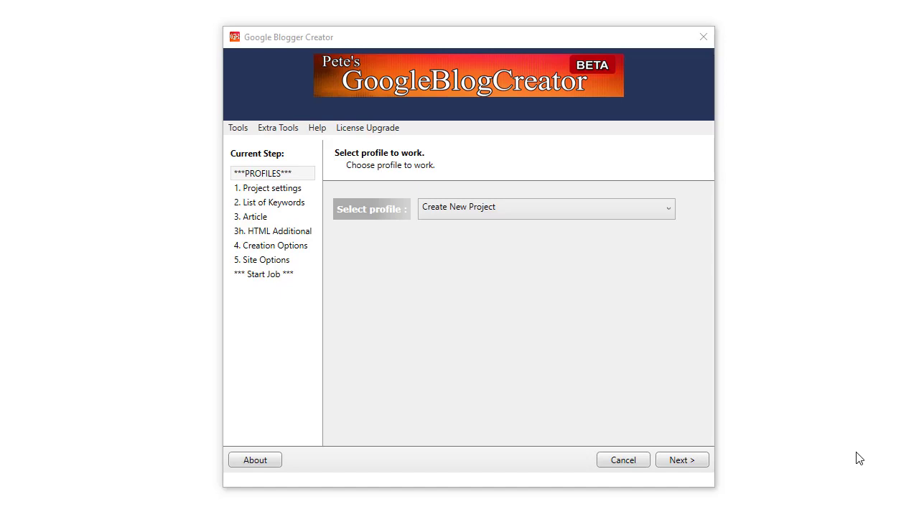
# - Load the SEO Consultant 2 profile and set its project option to Repeat Project, proceeding to the list of keywords
pyautogui.click(472, 209)
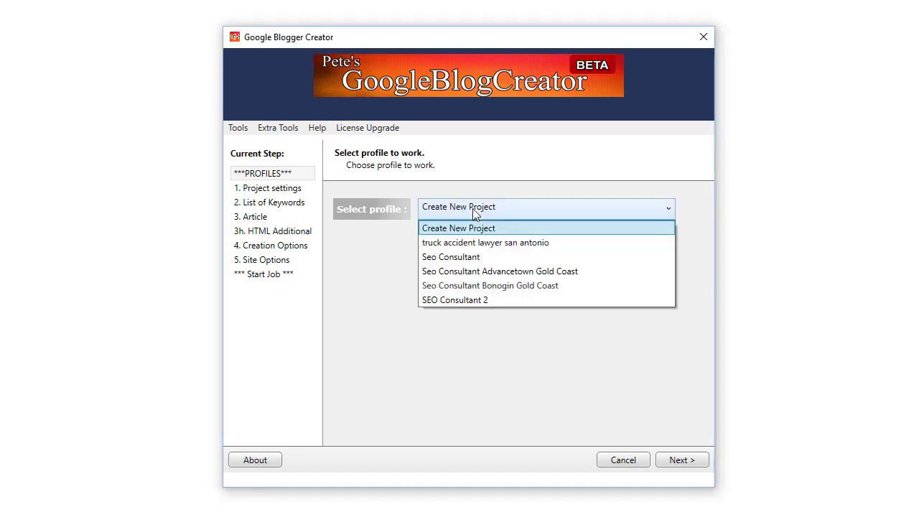
pyautogui.click(466, 300)
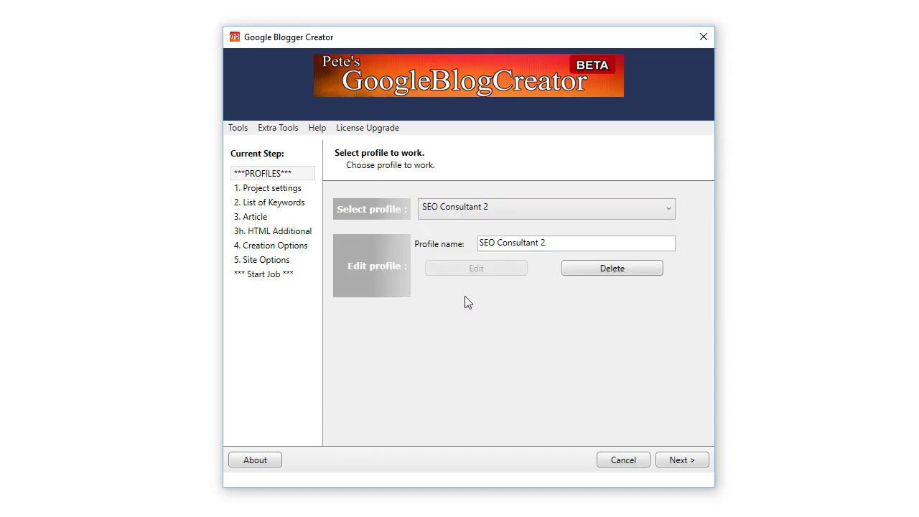
pyautogui.click(680, 460)
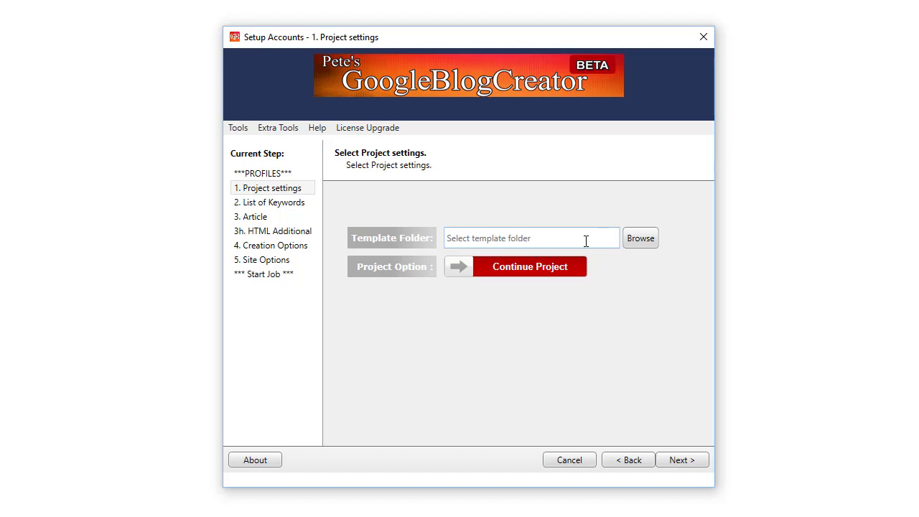
pyautogui.click(524, 271)
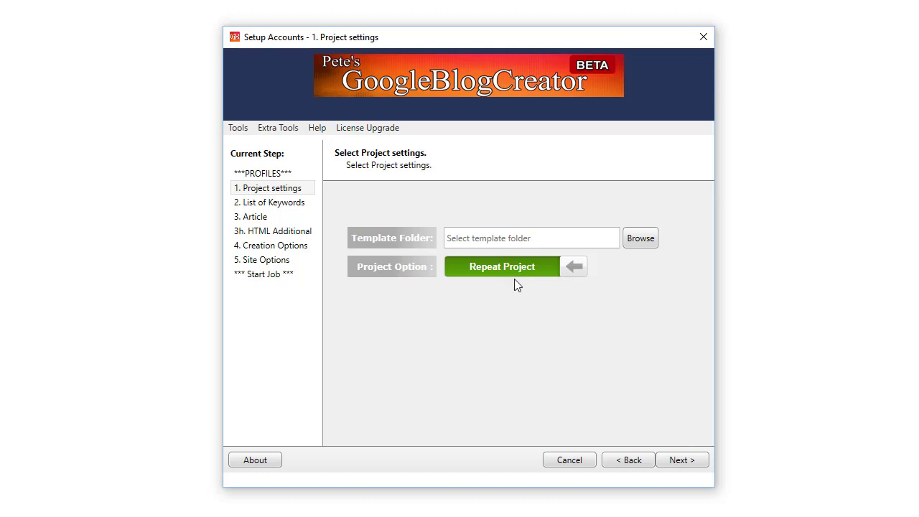
pyautogui.click(675, 462)
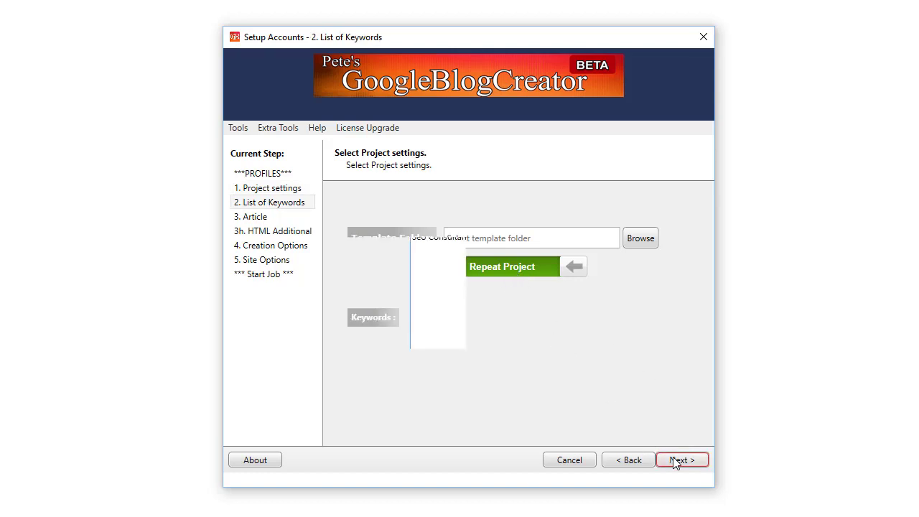
# - Replace the whole keyword list with the copied Gold Coast SEO keywords
pyautogui.click(533, 359)
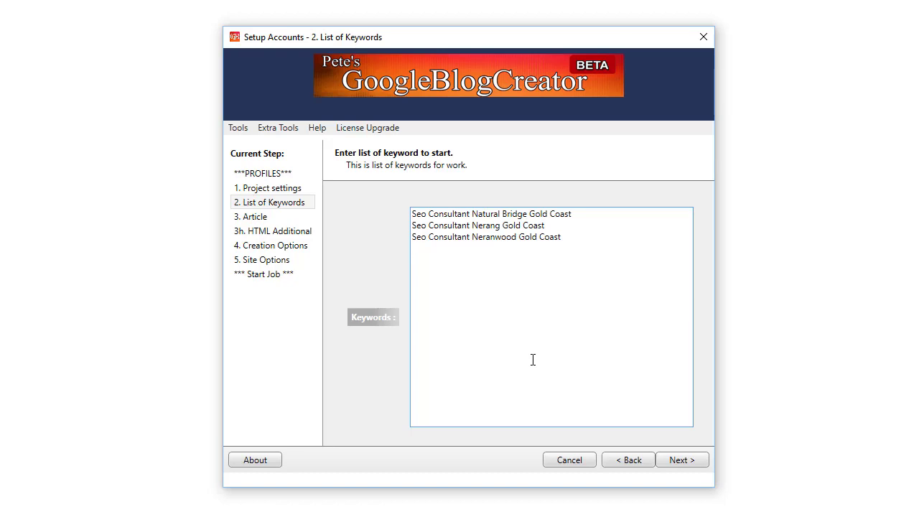
pyautogui.hotkey('ctrl', 'a')
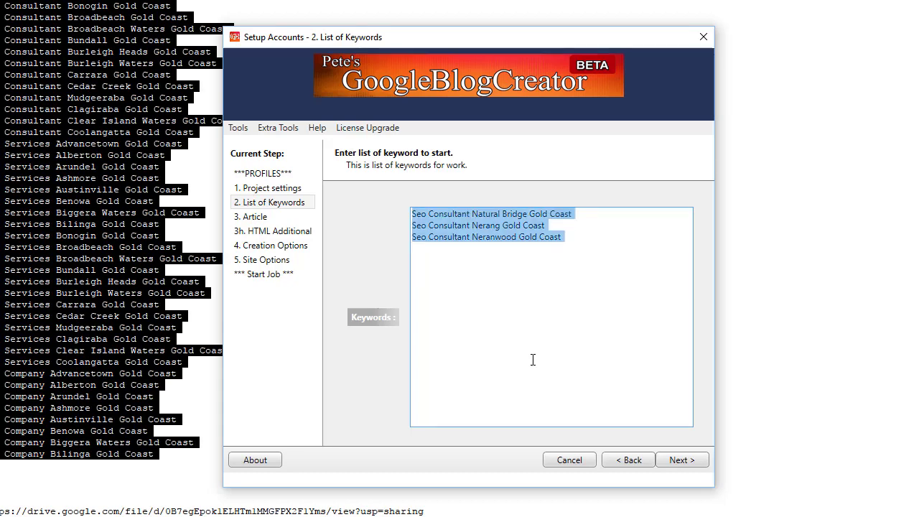
pyautogui.hotkey('ctrl', 'v')
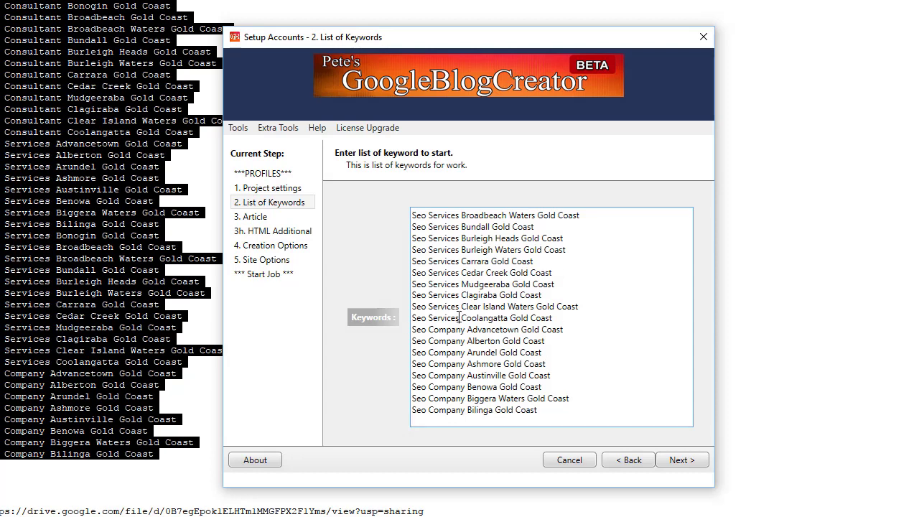
pyautogui.moveTo(460, 317); pyautogui.dragTo(423, 318)
pyautogui.doubleClick(494, 320)
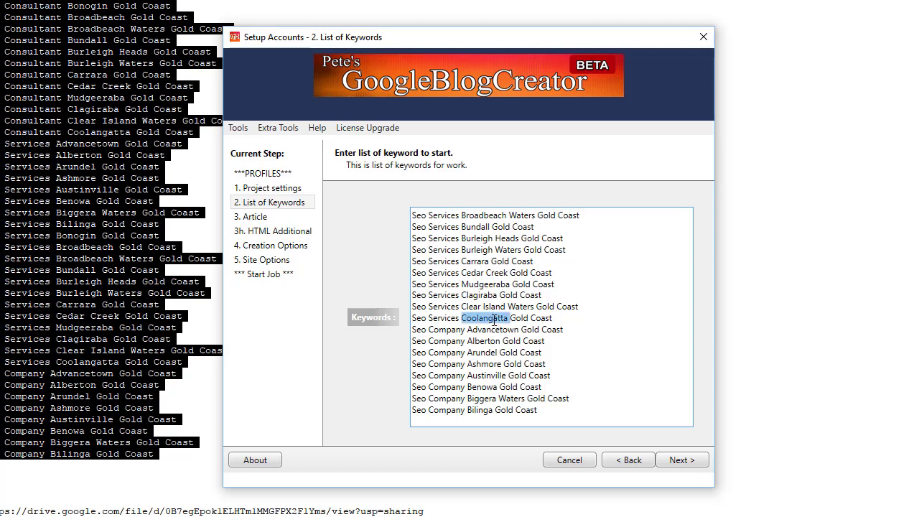
pyautogui.click(512, 318)
pyautogui.doubleClick(480, 318)
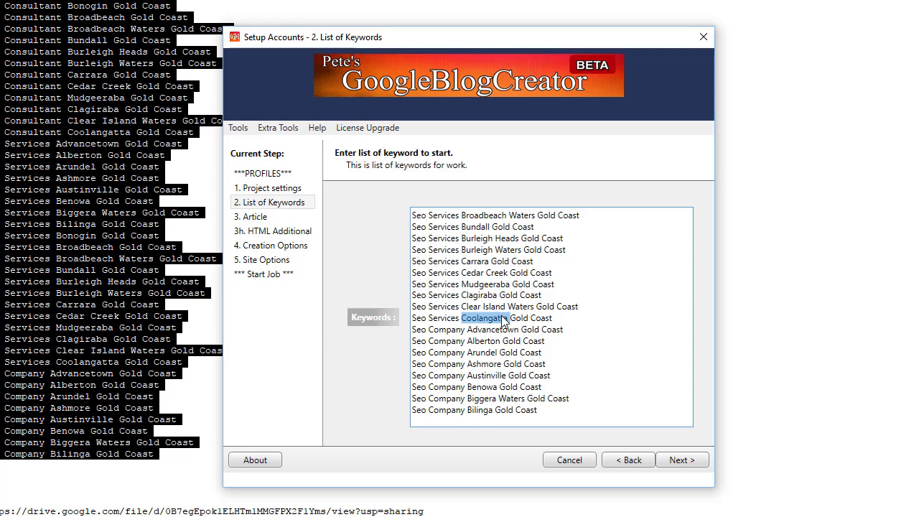
pyautogui.click(511, 318)
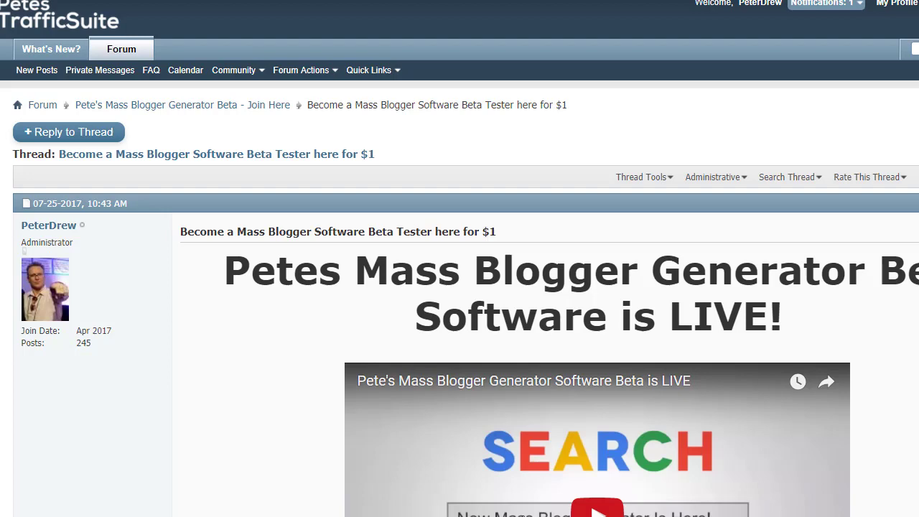
# - Look through the videos in the forum thread about the Mass Blogger Software beta in the browser
pyautogui.scroll(-4, 273, 417)
pyautogui.scroll(-3, 273, 415)
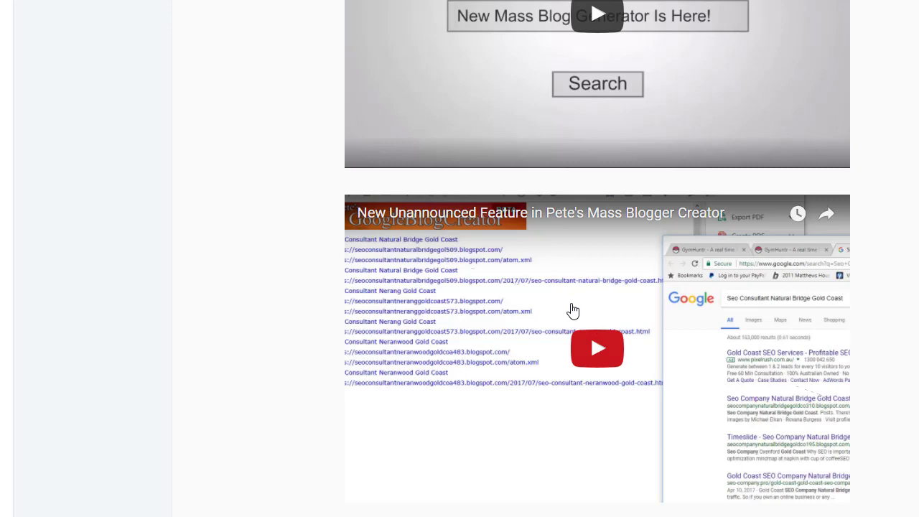
pyautogui.scroll(-1, 572, 311)
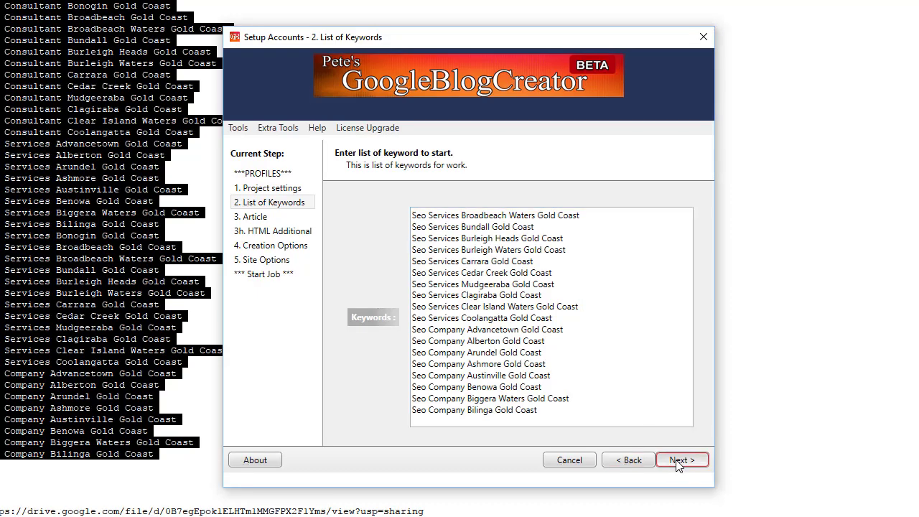
# - Proceed to the article page and search Google in the browser for "why search engine optimization is important"
pyautogui.click(679, 460)
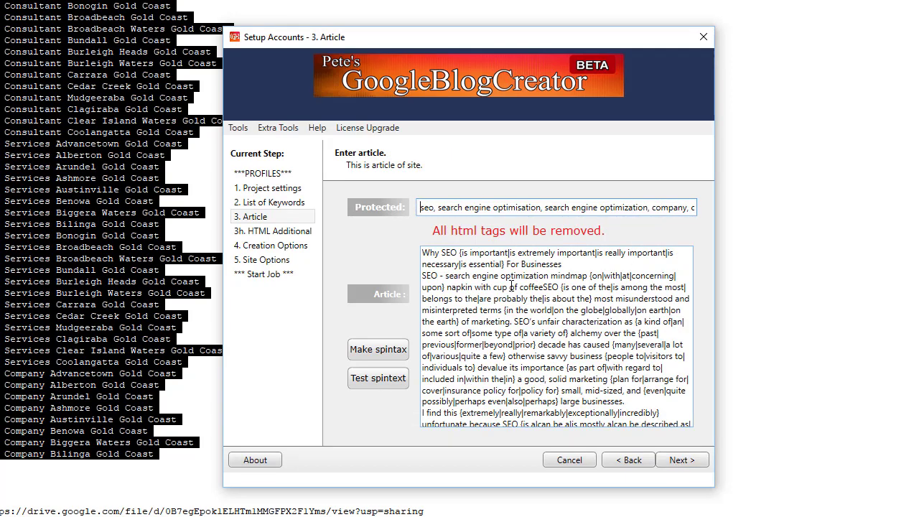
pyautogui.click(465, 324)
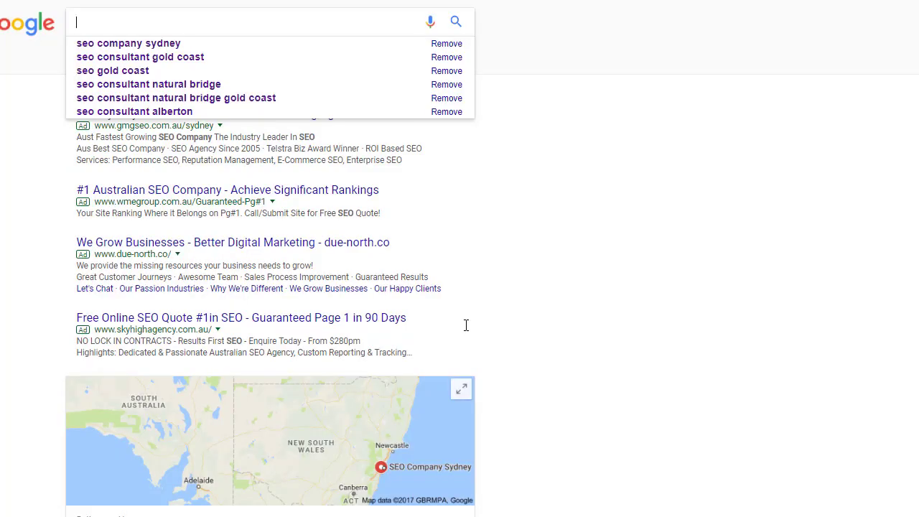
pyautogui.write('why ')
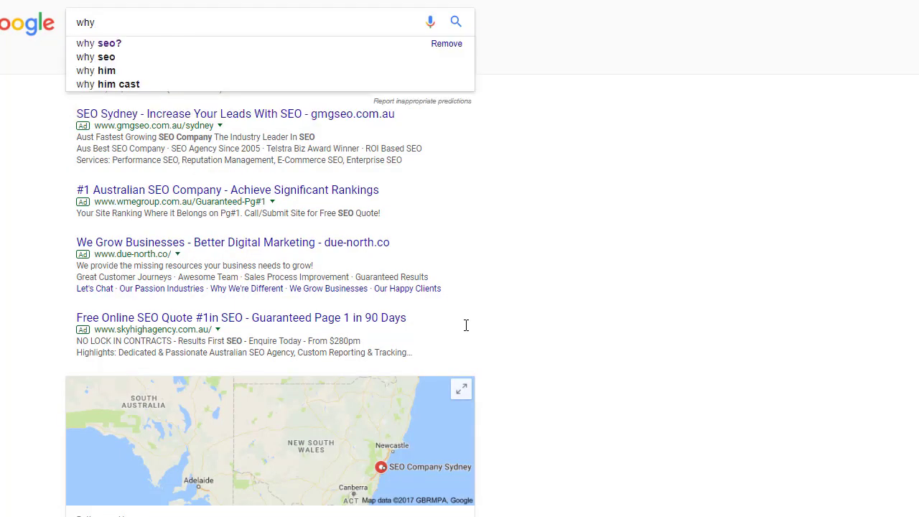
pyautogui.write('search engine o')
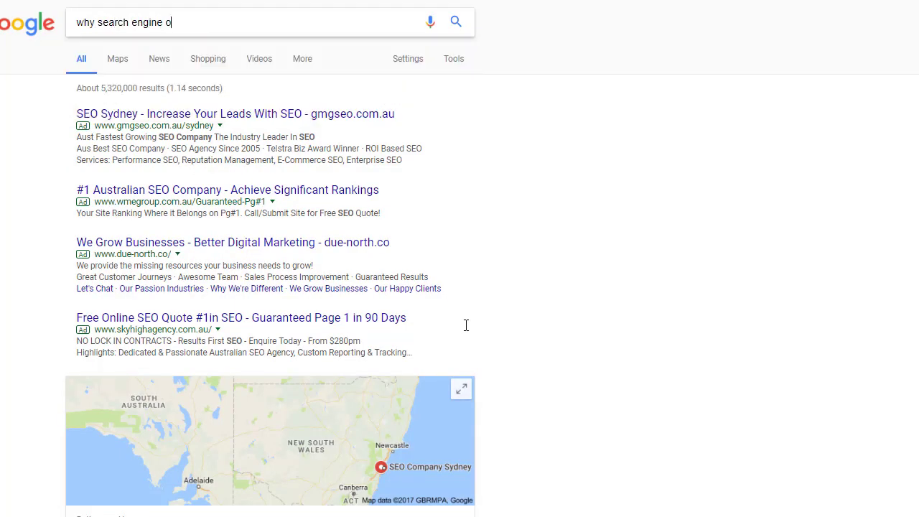
pyautogui.write('pt')
pyautogui.press('Down')
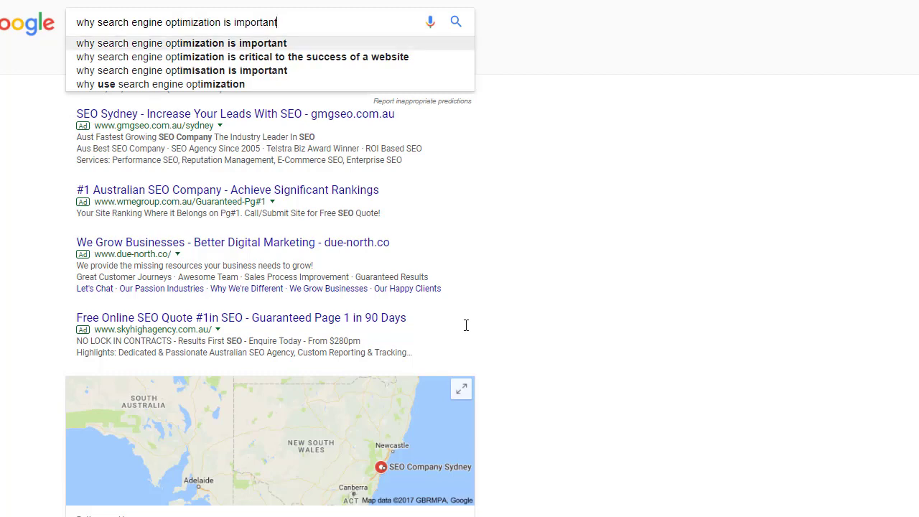
pyautogui.press('Return')
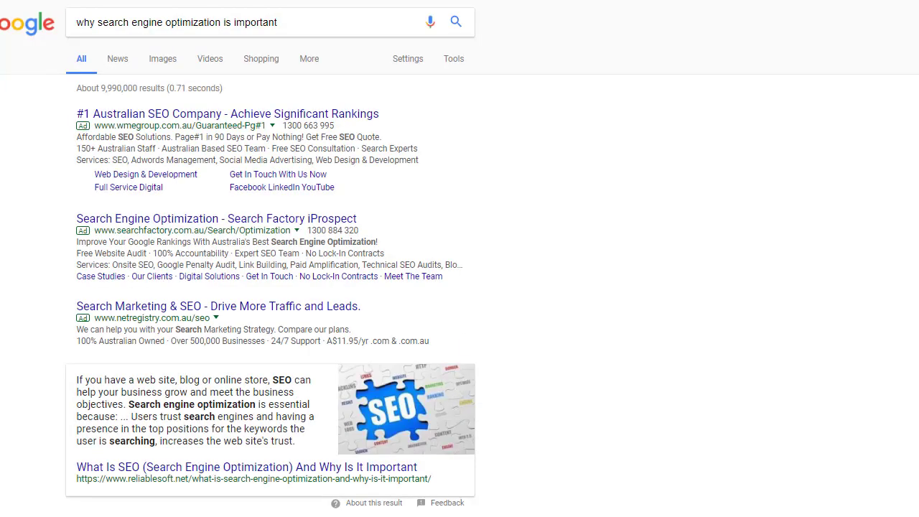
# - Open the Forbes result "7 Reasons Why Your Business Should Invest In SEO" and copy its introduction line and first three reasons
pyautogui.scroll(-5, 589, 417)
pyautogui.scroll(-3, 582, 413)
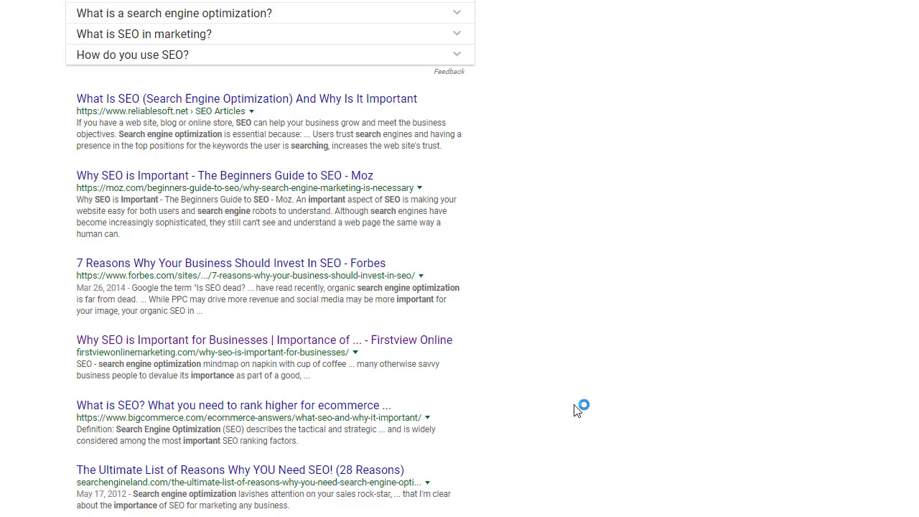
pyautogui.click(312, 273)
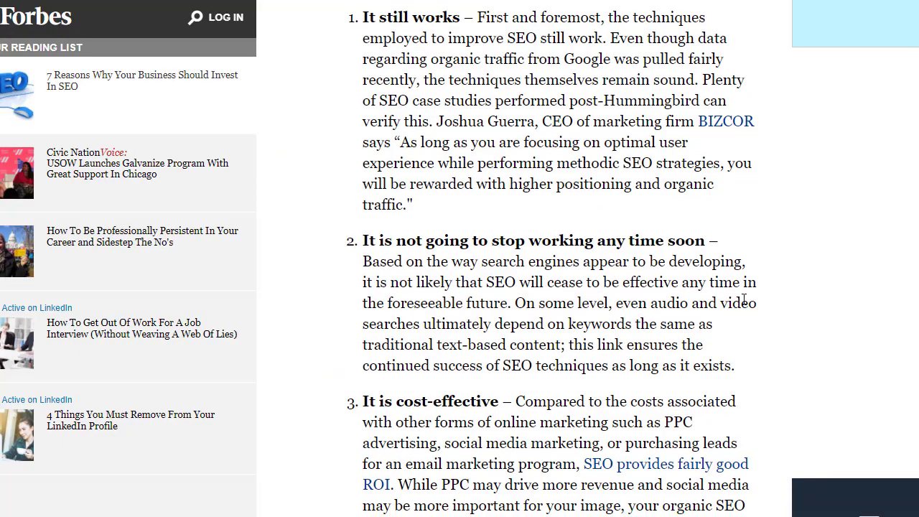
pyautogui.scroll(1, 537, 258)
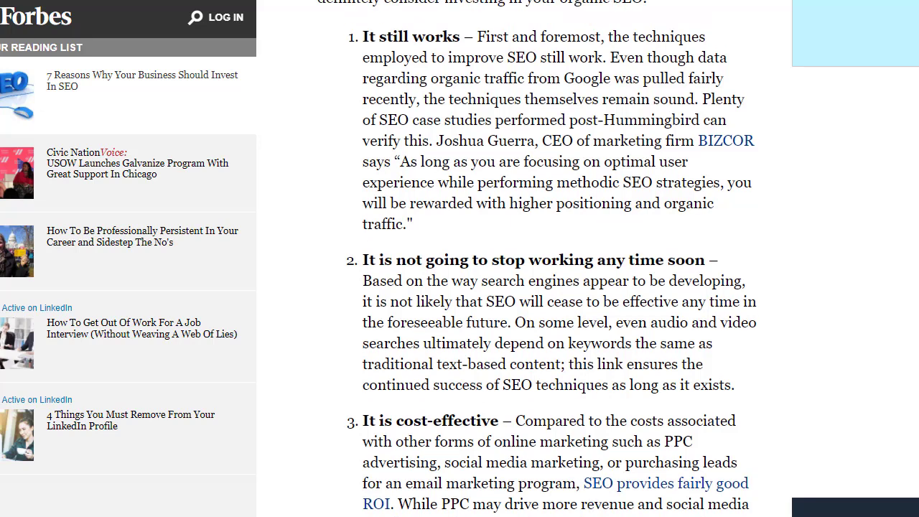
pyautogui.scroll(-1, 537, 258)
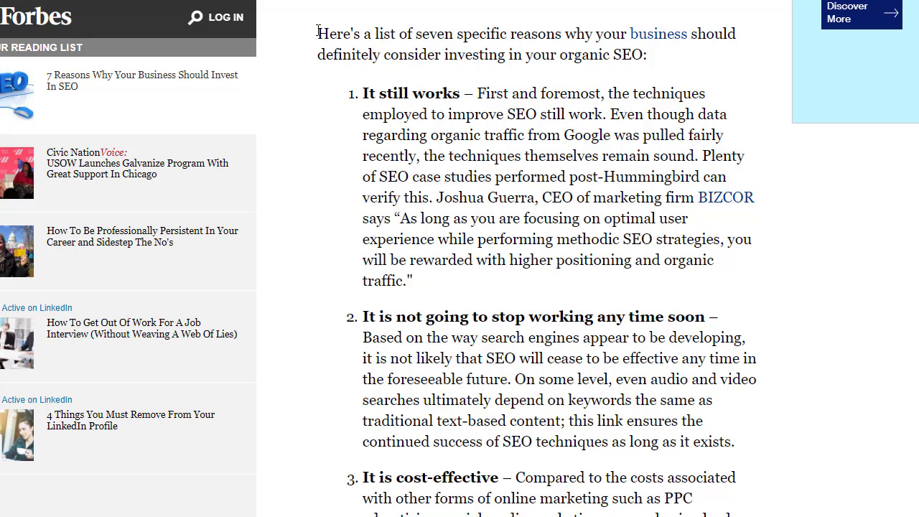
pyautogui.moveTo(317, 31); pyautogui.dragTo(347, 506)
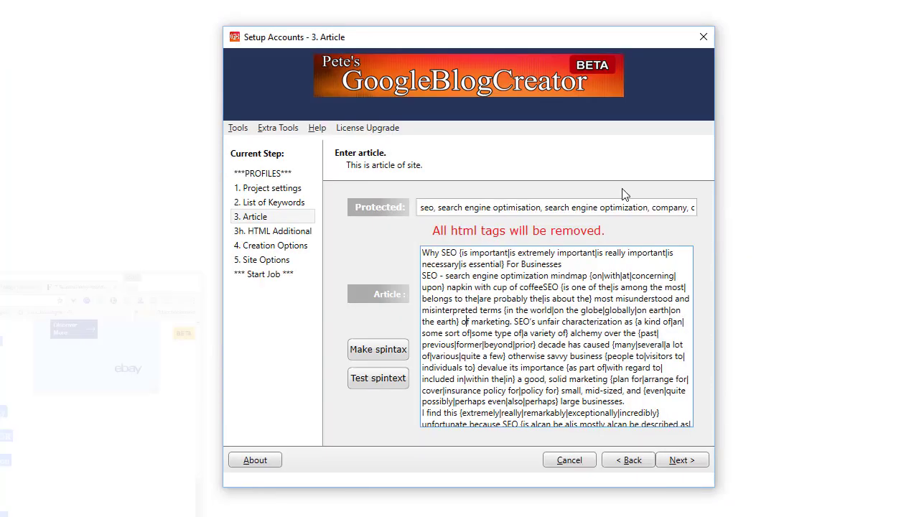
# - Back in the blog creator, replace the article text with the copied Forbes passage and convert it to spintax
pyautogui.hotkey('ctrl', 'a')
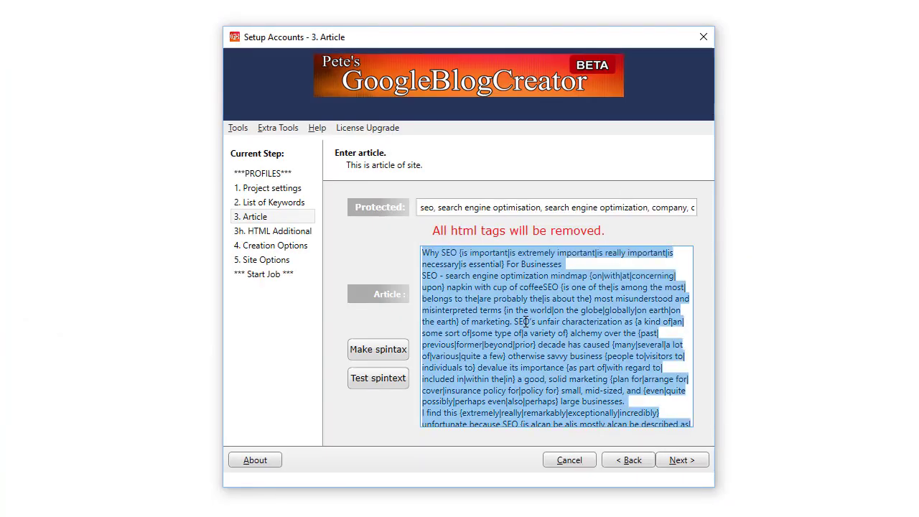
pyautogui.press('Delete')
pyautogui.hotkey('ctrl', 'v')
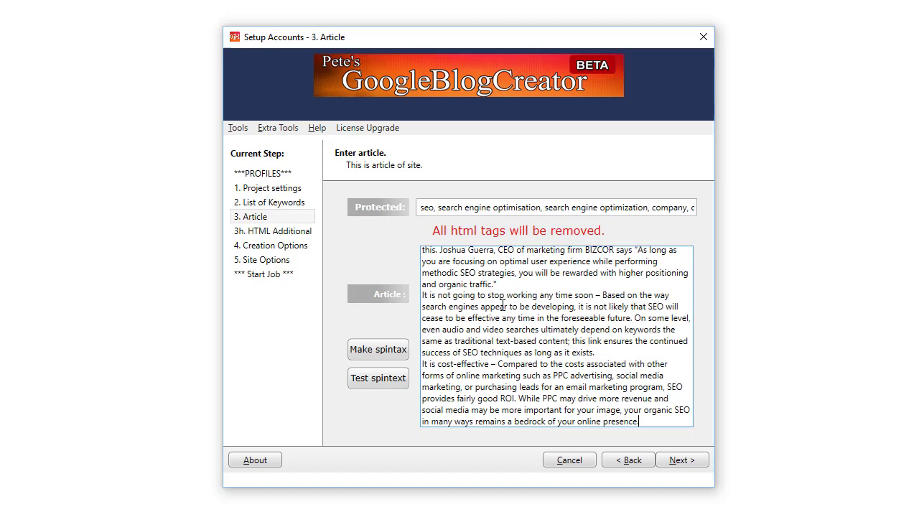
pyautogui.click(381, 351)
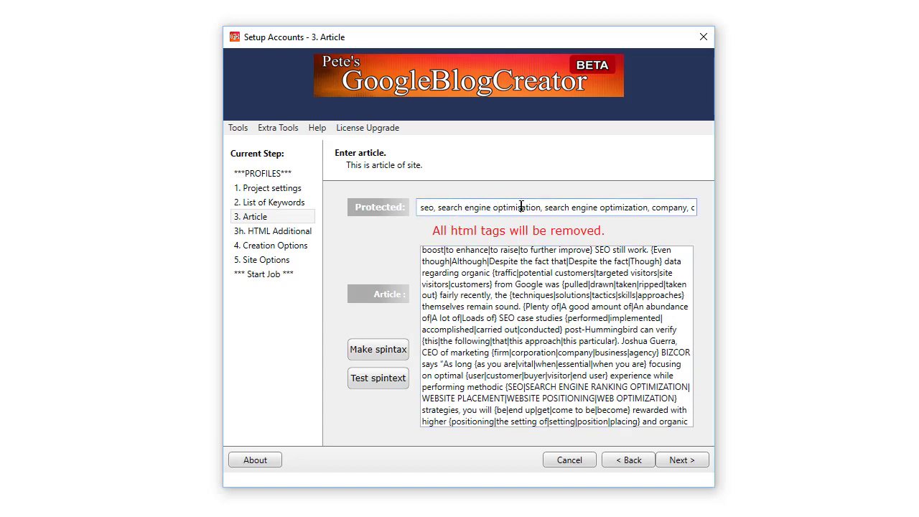
pyautogui.click(558, 207)
# - Test the article's spintext, generate several different spun versions to compare the wording, and close the test form
pyautogui.click(374, 377)
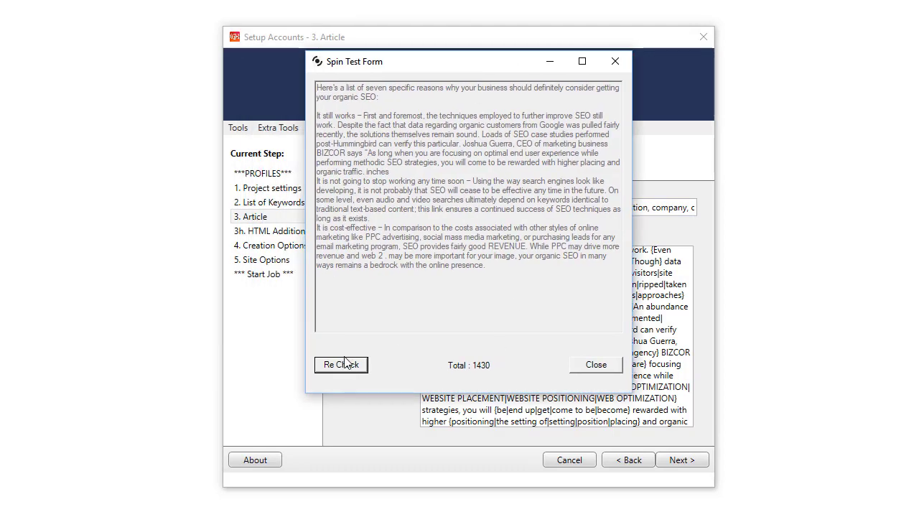
pyautogui.click(346, 364)
pyautogui.click(347, 365)
pyautogui.click(348, 366)
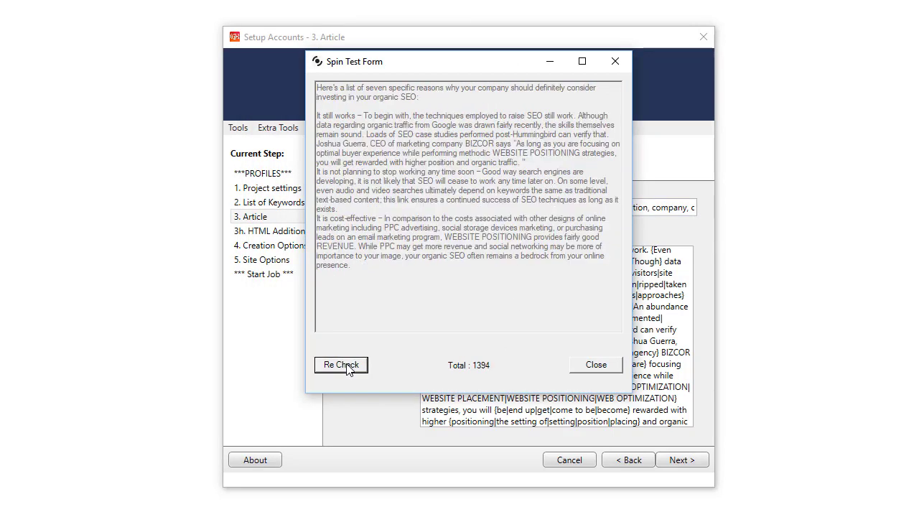
pyautogui.click(347, 366)
pyautogui.click(348, 366)
pyautogui.click(348, 367)
pyautogui.click(348, 368)
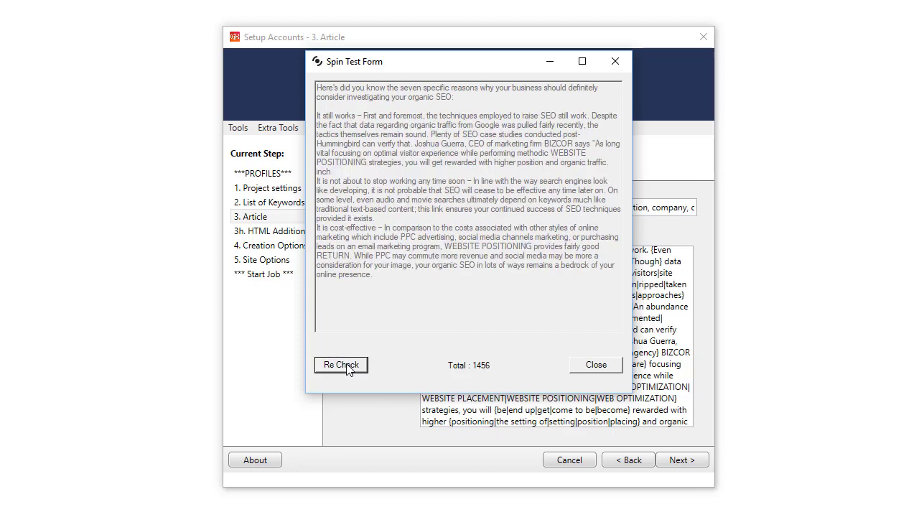
pyautogui.click(347, 368)
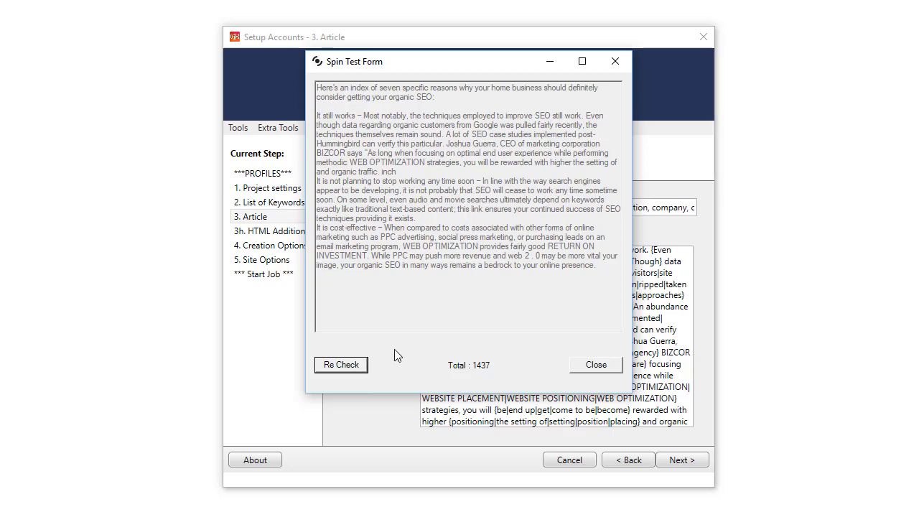
pyautogui.click(596, 364)
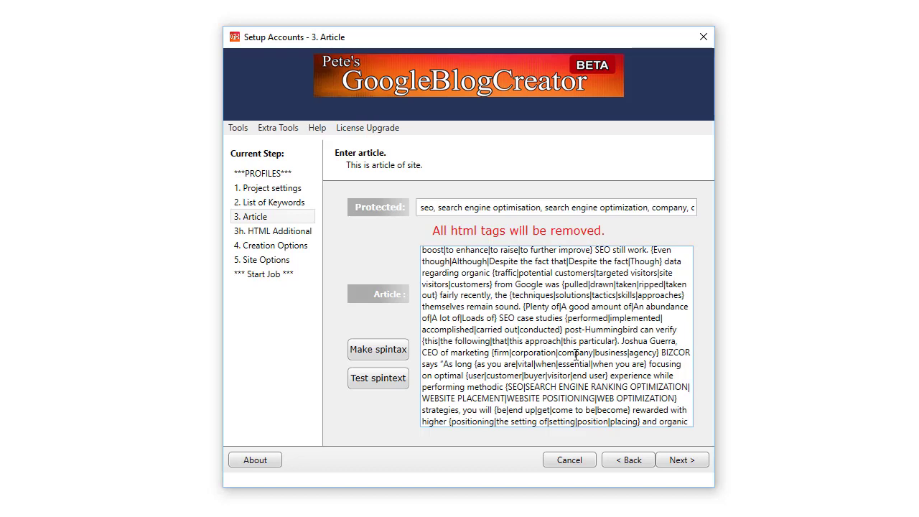
# - Proceed past the HTML Additional page to the creation options, keeping the existing HTML links
pyautogui.click(675, 461)
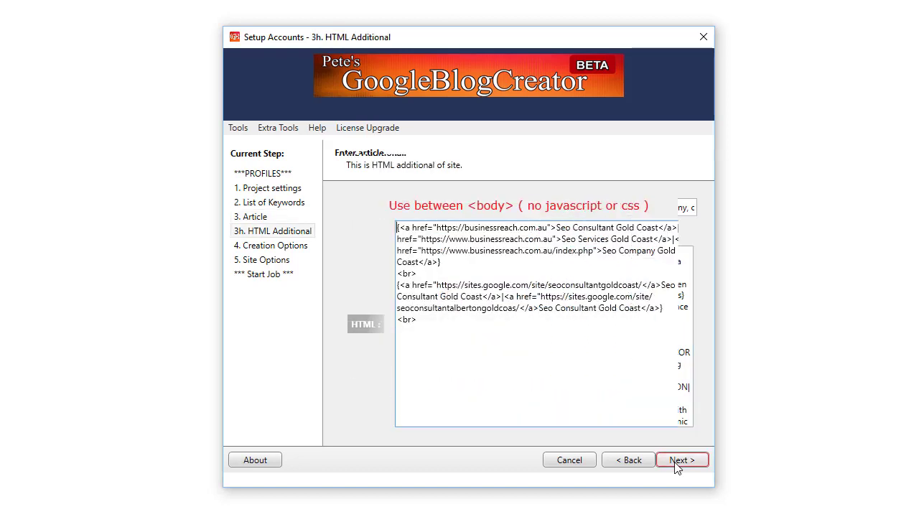
pyautogui.click(538, 383)
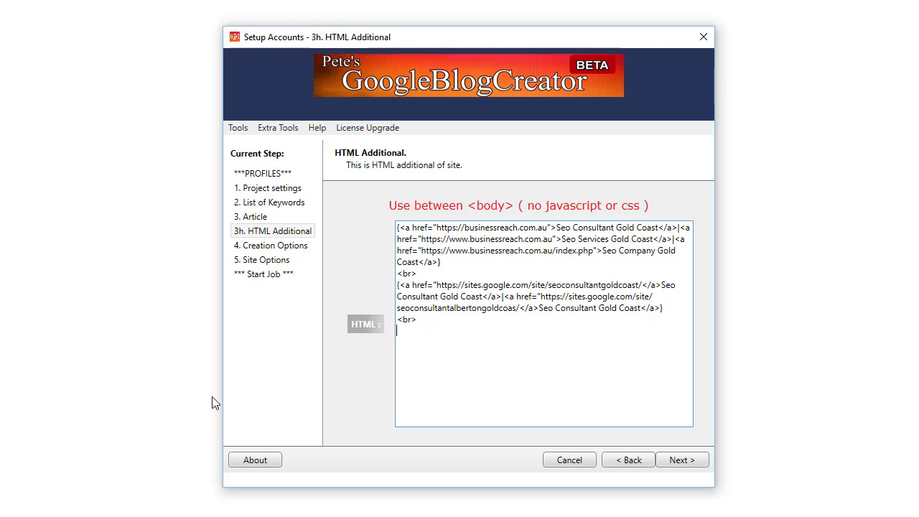
pyautogui.click(678, 460)
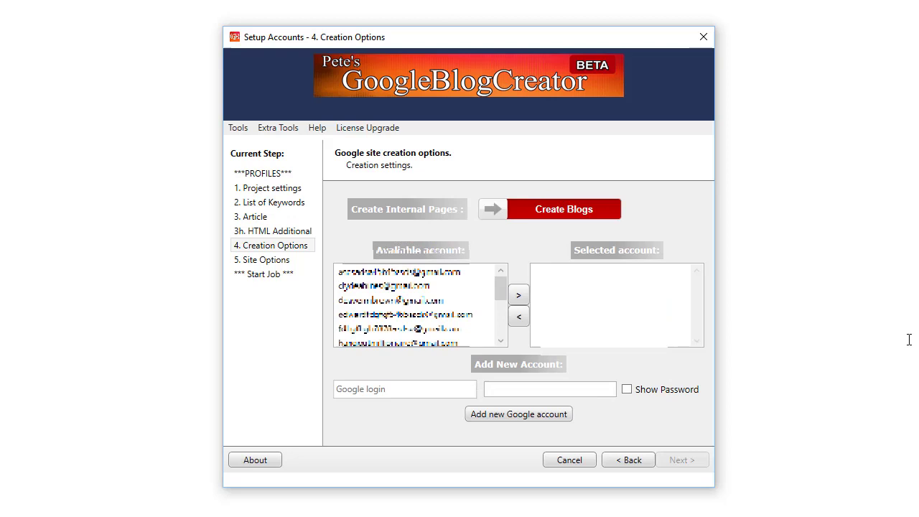
# - Keep the internal page mode on Create Blogs and add five of the available Google accounts to the selected accounts
pyautogui.click(581, 210)
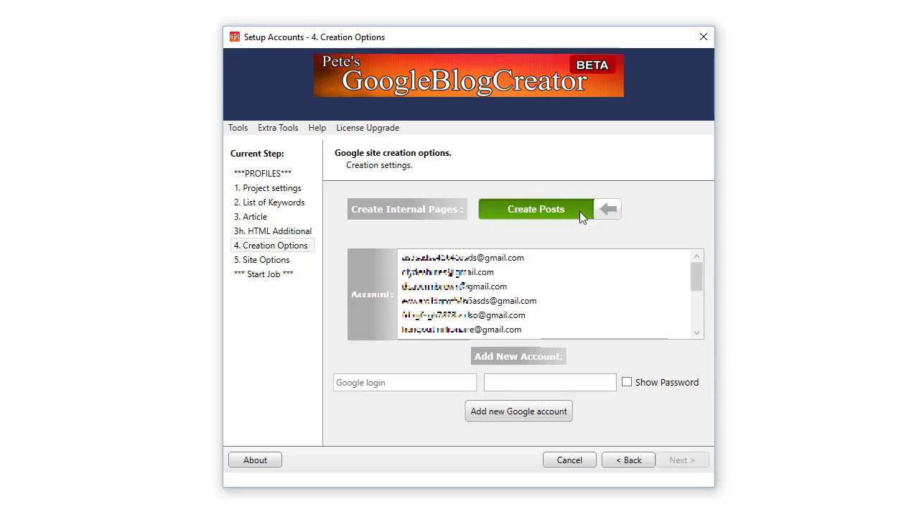
pyautogui.click(537, 207)
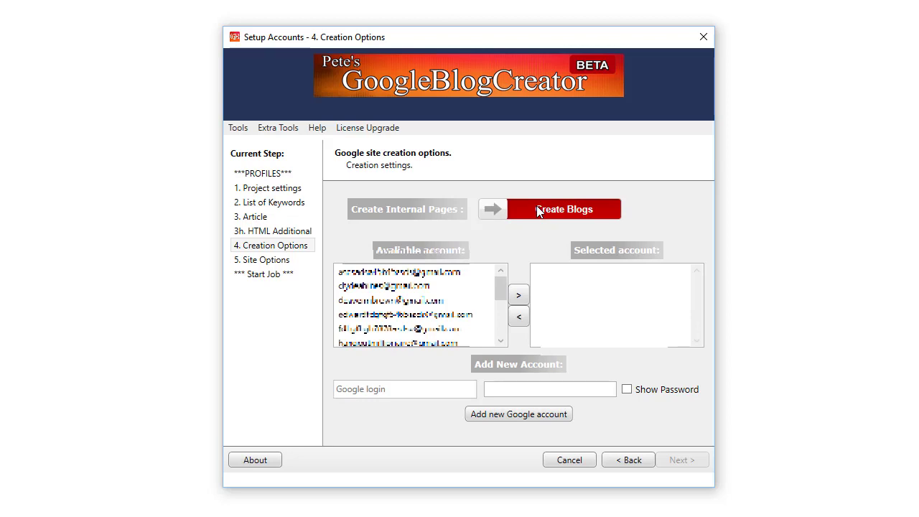
pyautogui.click(409, 286)
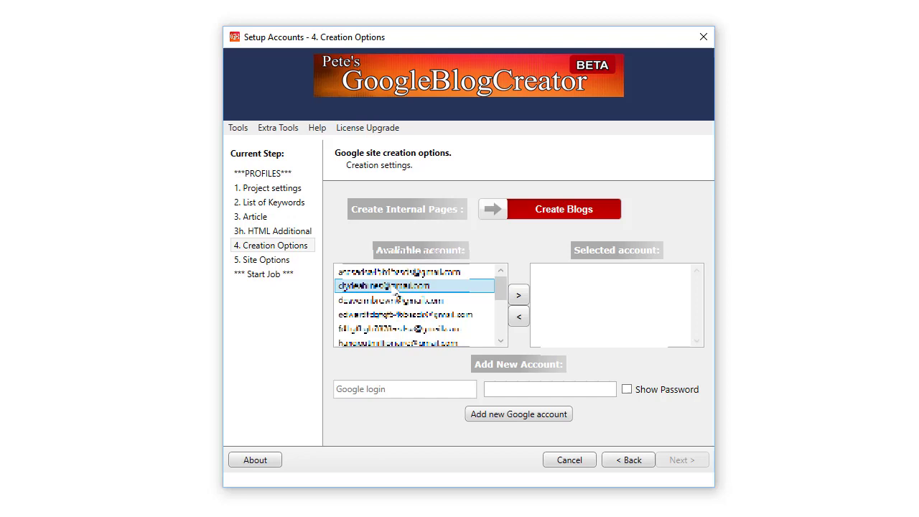
pyautogui.doubleClick(396, 286)
pyautogui.doubleClick(396, 286)
pyautogui.doubleClick(396, 286)
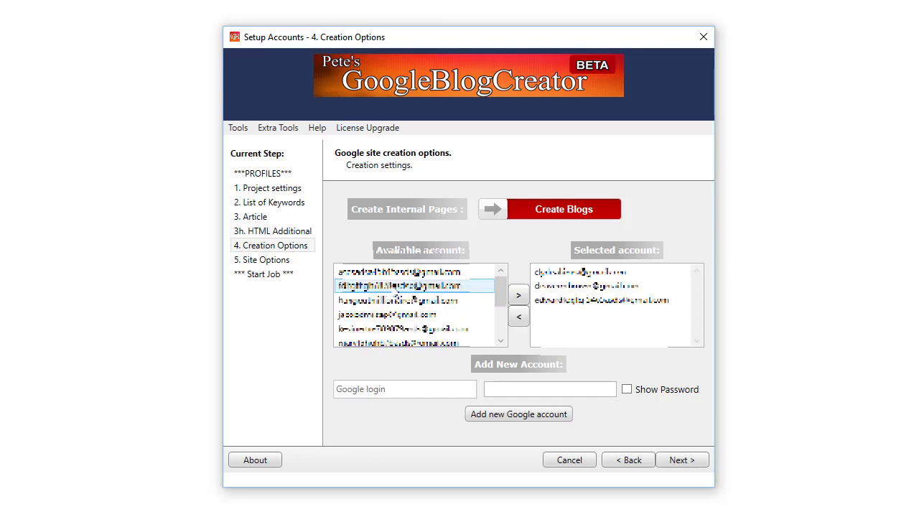
pyautogui.doubleClick(397, 286)
pyautogui.click(397, 286)
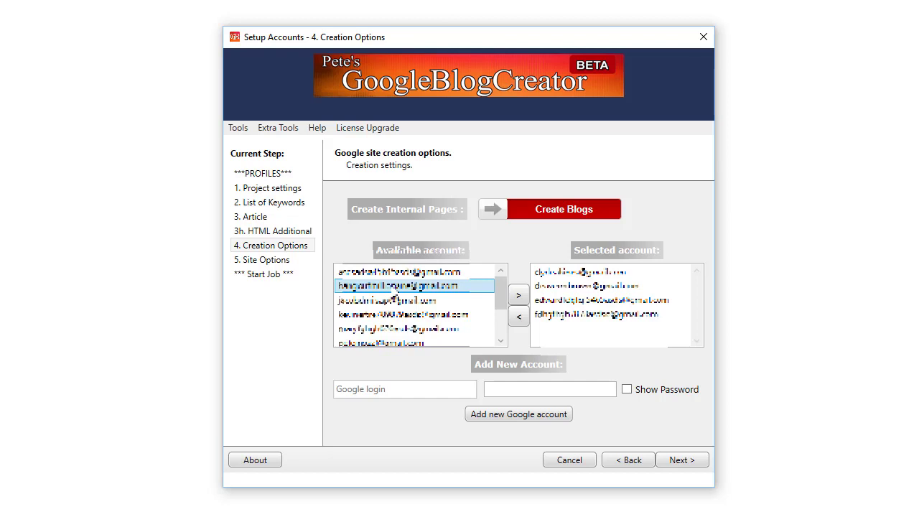
pyautogui.click(393, 300)
pyautogui.doubleClick(393, 301)
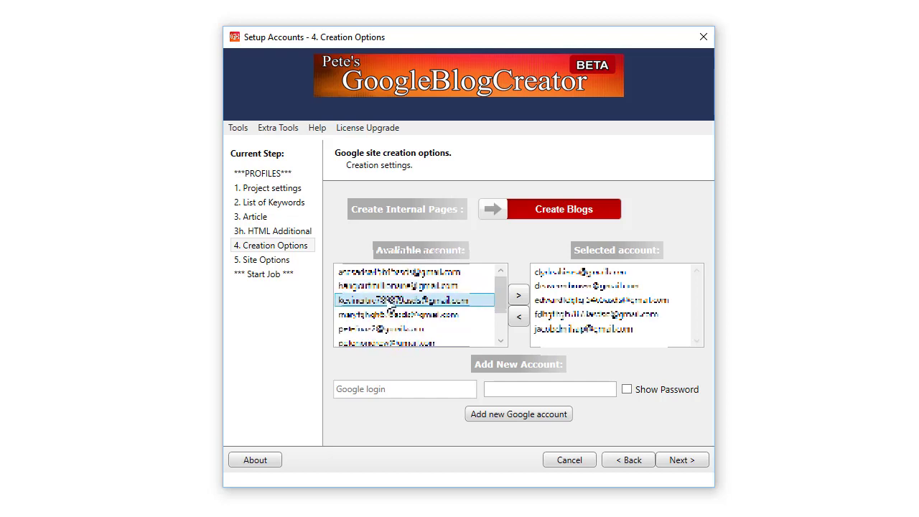
# - Remove the second and third accounts from the selected accounts
pyautogui.click(595, 286)
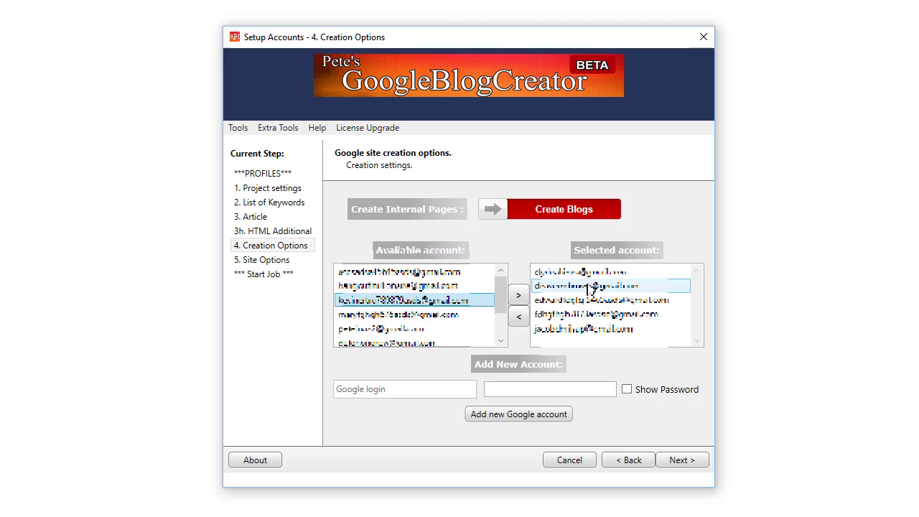
pyautogui.doubleClick(596, 287)
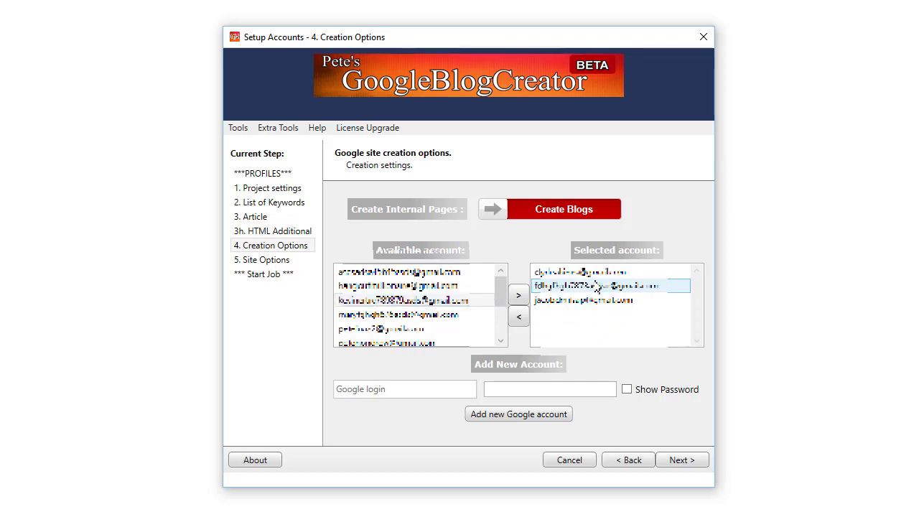
pyautogui.doubleClick(540, 288)
pyautogui.rightClick(447, 310)
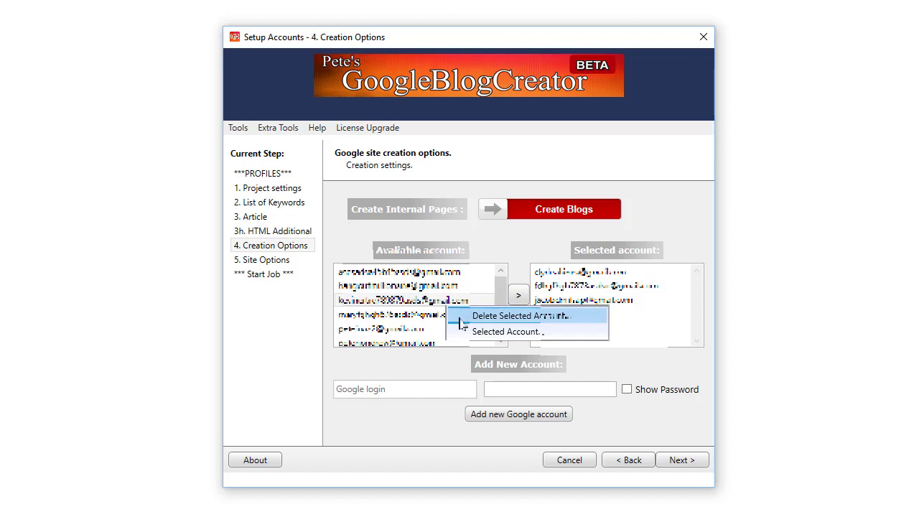
pyautogui.click(406, 408)
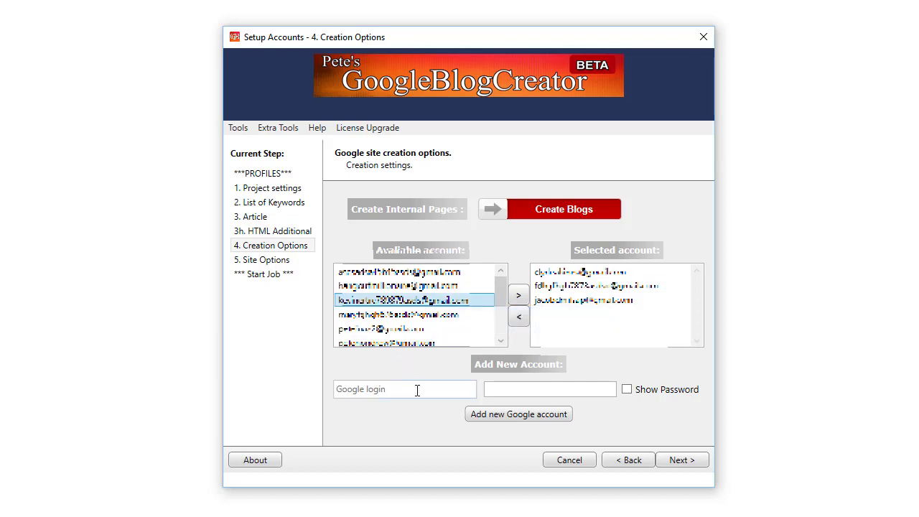
pyautogui.click(416, 389)
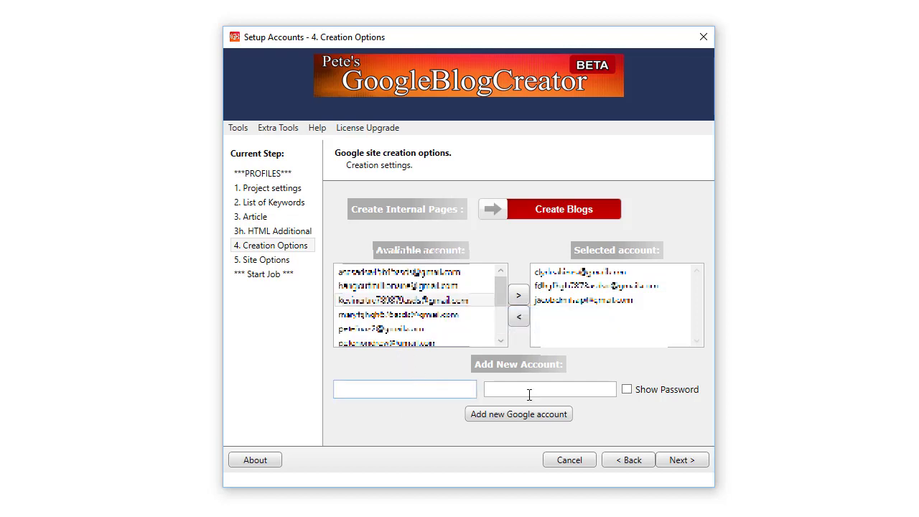
pyautogui.click(567, 389)
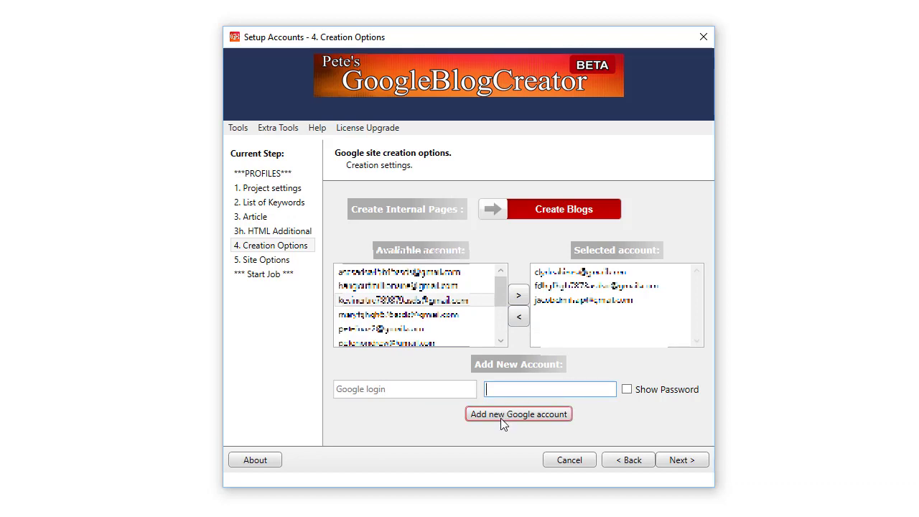
pyautogui.click(417, 300)
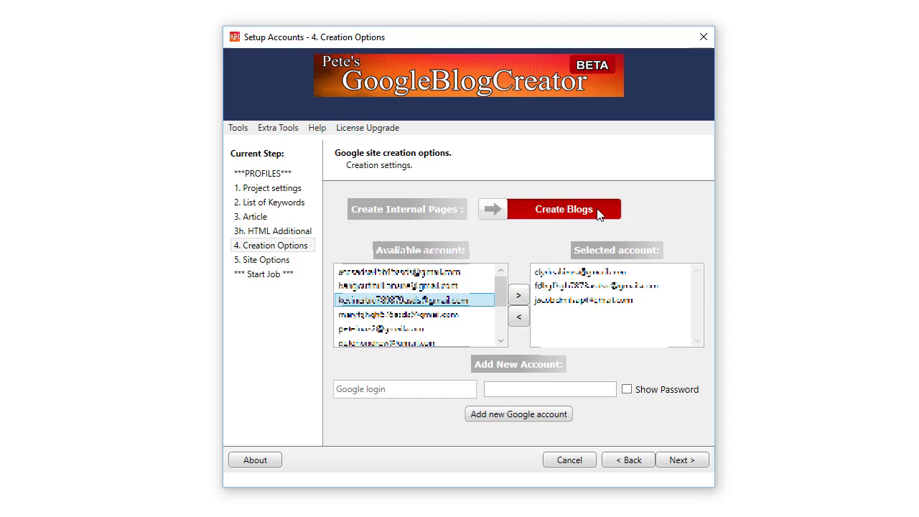
pyautogui.click(569, 209)
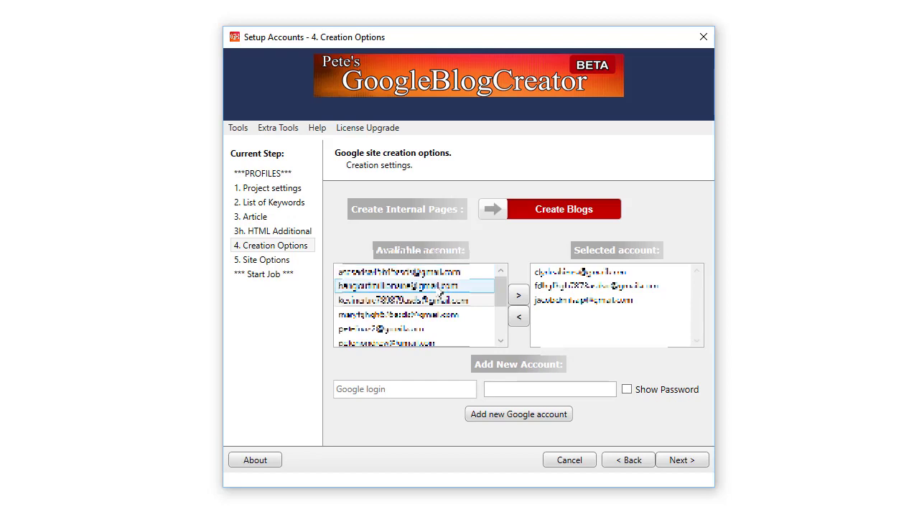
# - Add nine more available Google accounts to the selected accounts and proceed to the site options
pyautogui.doubleClick(439, 291)
pyautogui.doubleClick(439, 291)
pyautogui.doubleClick(440, 291)
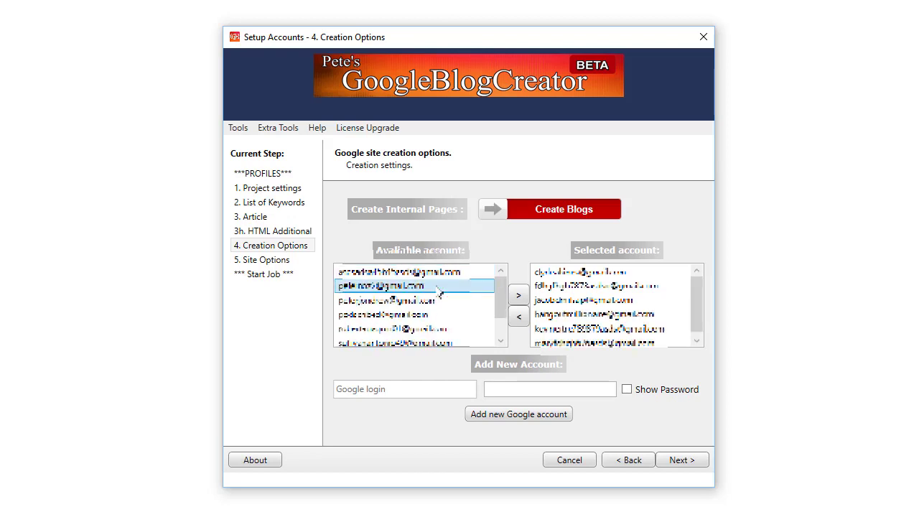
pyautogui.doubleClick(438, 288)
pyautogui.doubleClick(438, 287)
pyautogui.doubleClick(438, 287)
pyautogui.doubleClick(438, 287)
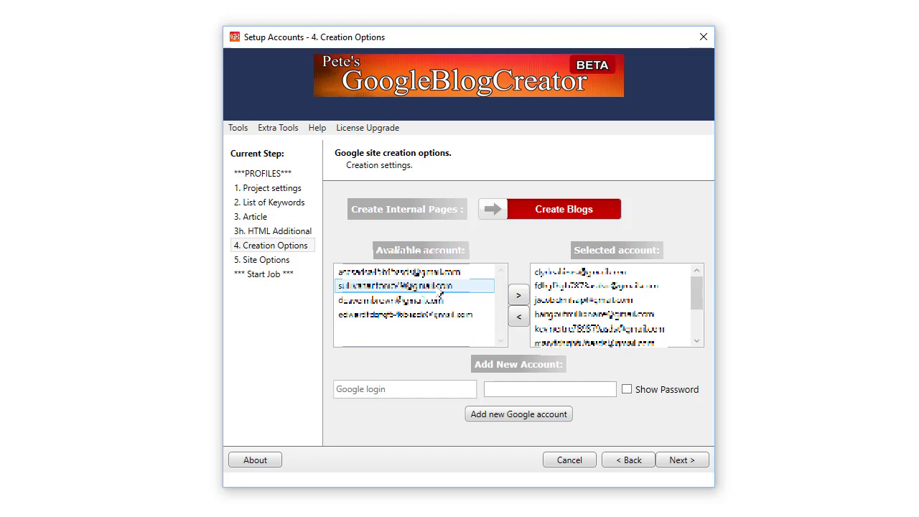
pyautogui.doubleClick(439, 290)
pyautogui.doubleClick(440, 290)
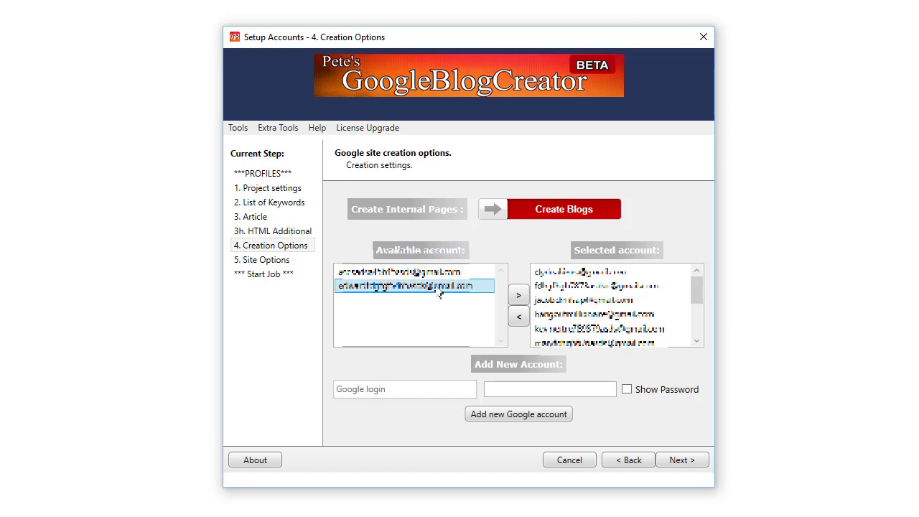
pyautogui.click(682, 459)
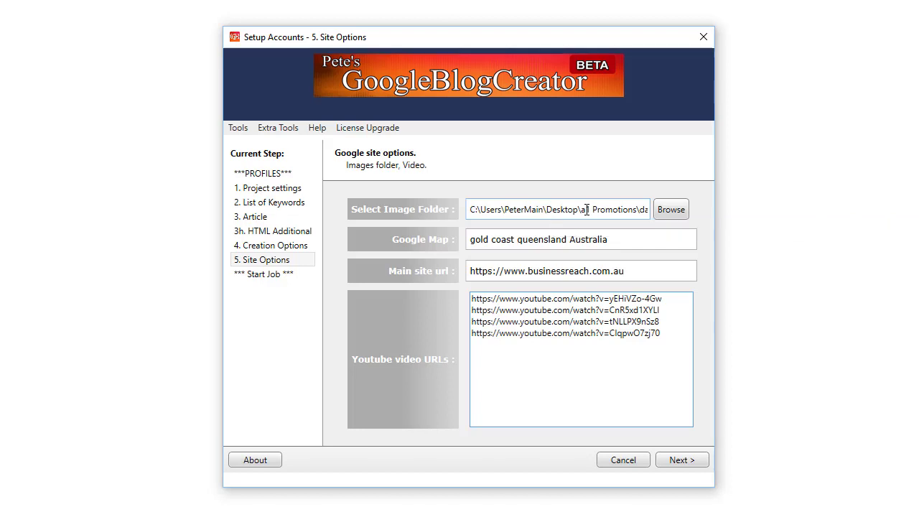
# - Choose the thumbnails folder under danial hall writing as image folder, keep the map location, main site URL and YouTube videos, and proceed
pyautogui.click(674, 212)
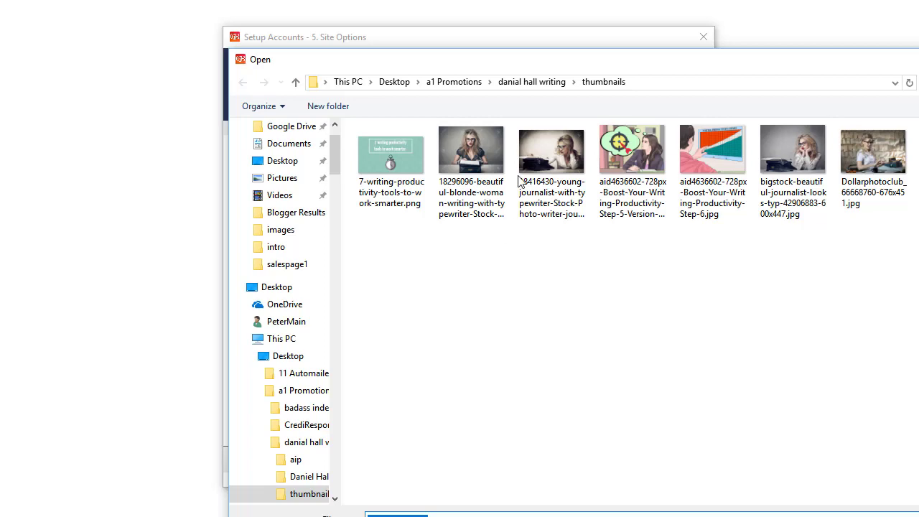
pyautogui.doubleClick(464, 148)
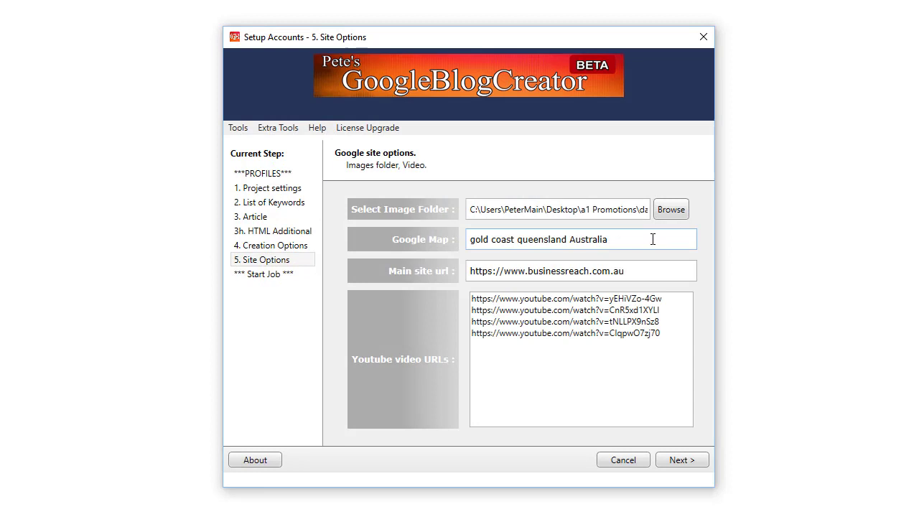
pyautogui.moveTo(653, 239); pyautogui.dragTo(469, 241)
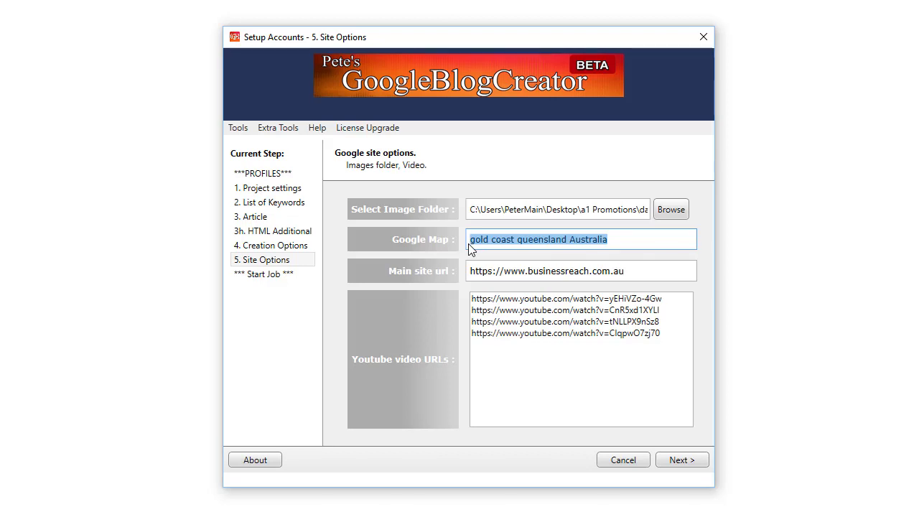
pyautogui.click(525, 241)
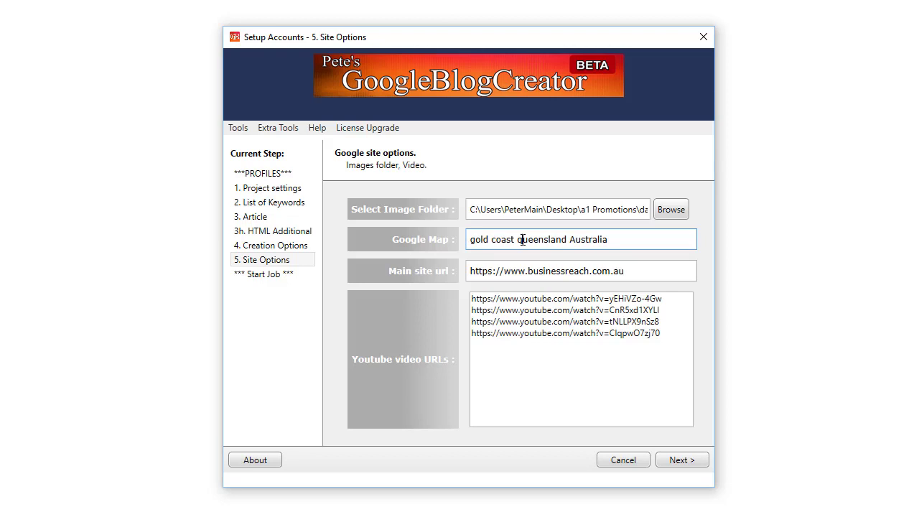
pyautogui.moveTo(652, 271); pyautogui.dragTo(445, 276)
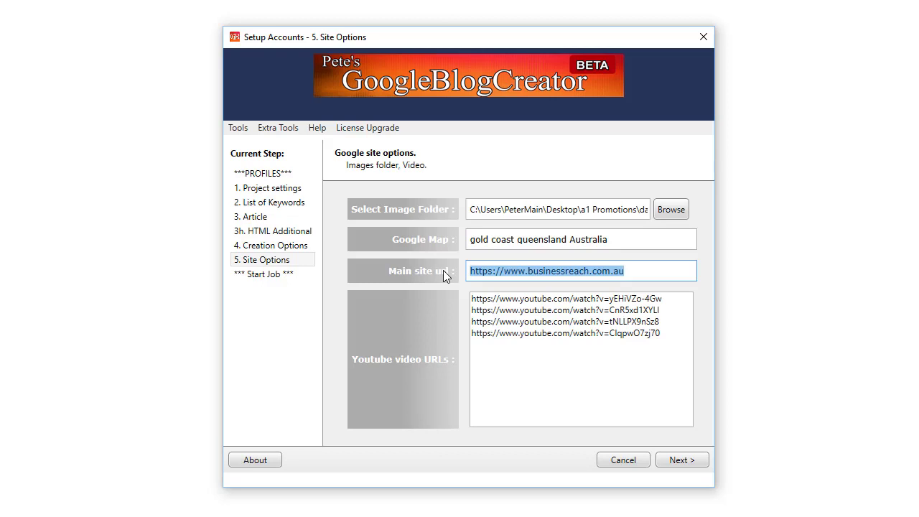
pyautogui.click(578, 359)
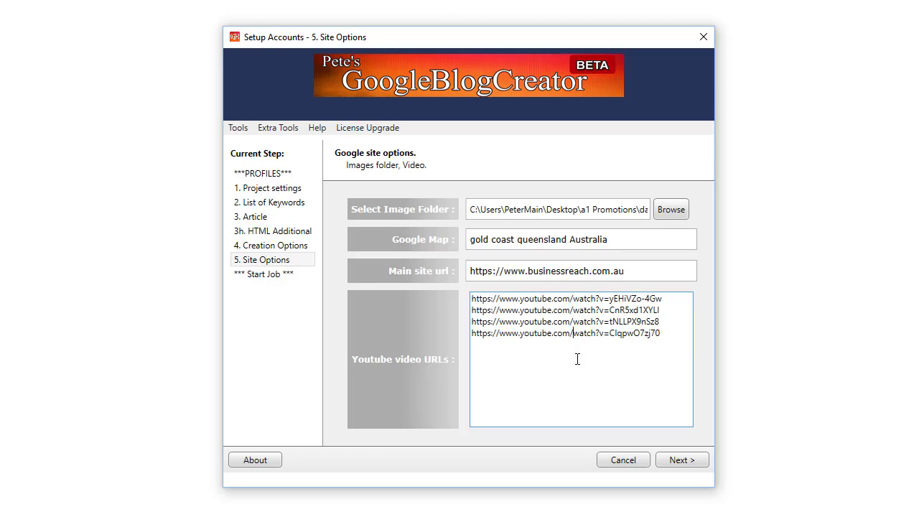
pyautogui.click(681, 460)
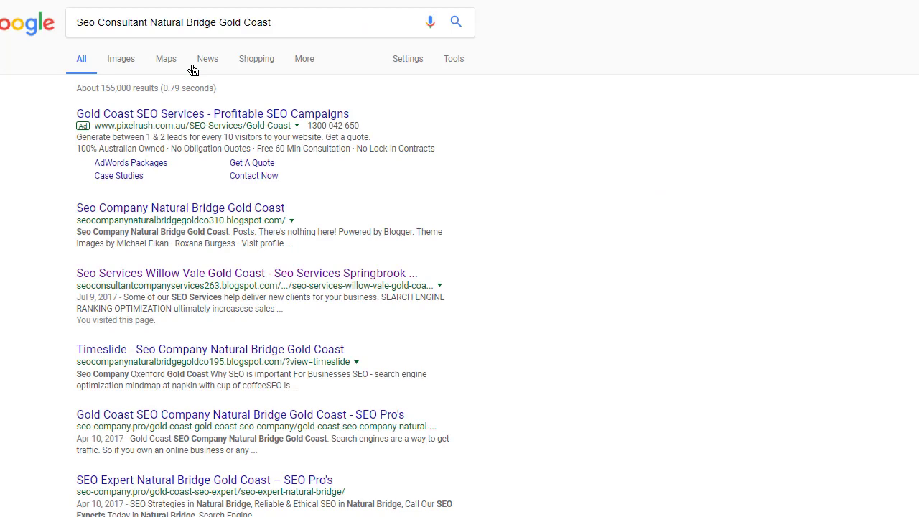
# - Examine the Google results for "Seo Consultant Natural Bridge Gold Coast" and the PDF and text reports listing the created blog links
pyautogui.scroll(-4, 487, 298)
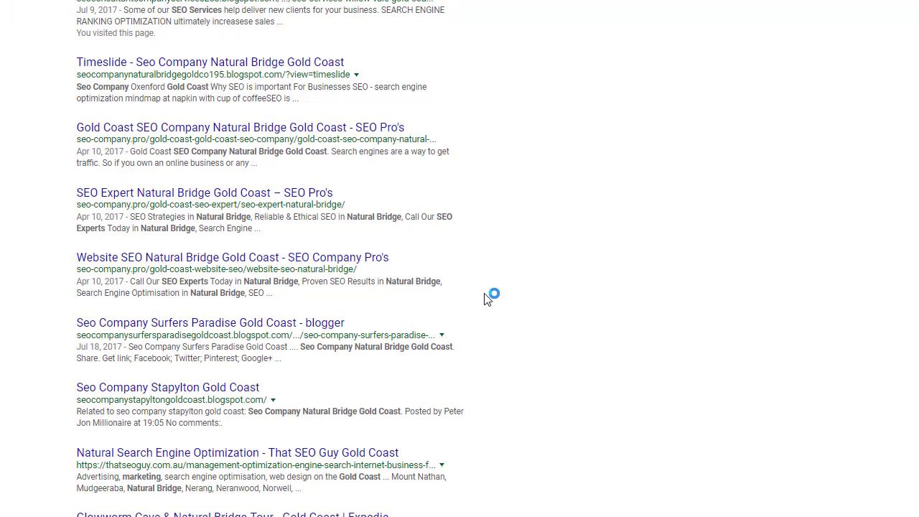
pyautogui.scroll(4, 487, 298)
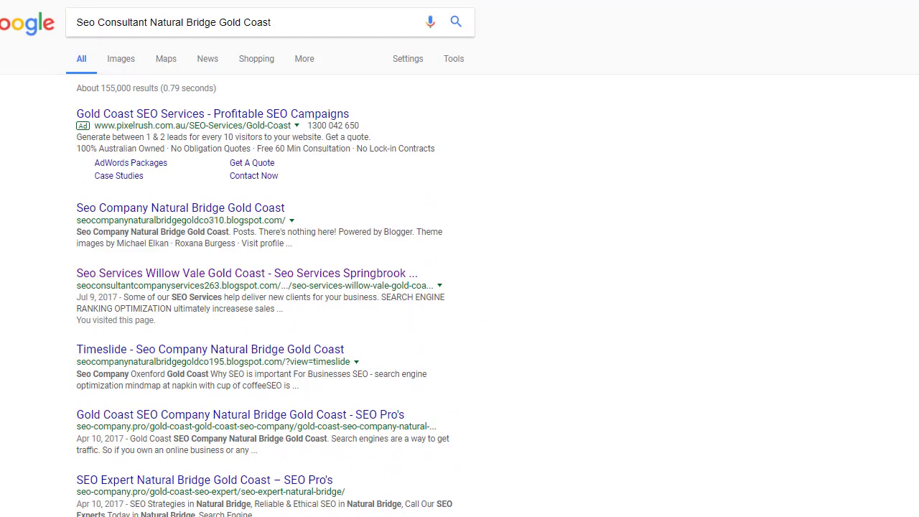
pyautogui.hotkey('alt', 'Tab')
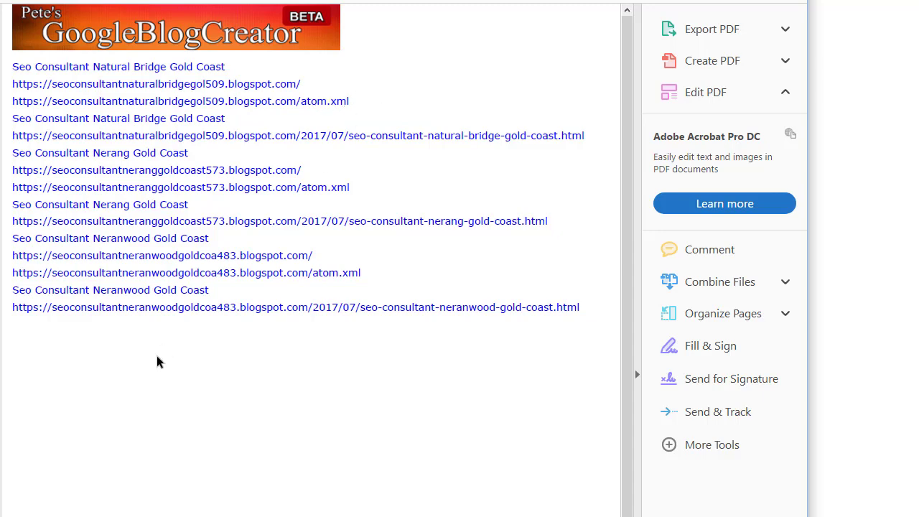
pyautogui.hotkey('ctrl', 'a')
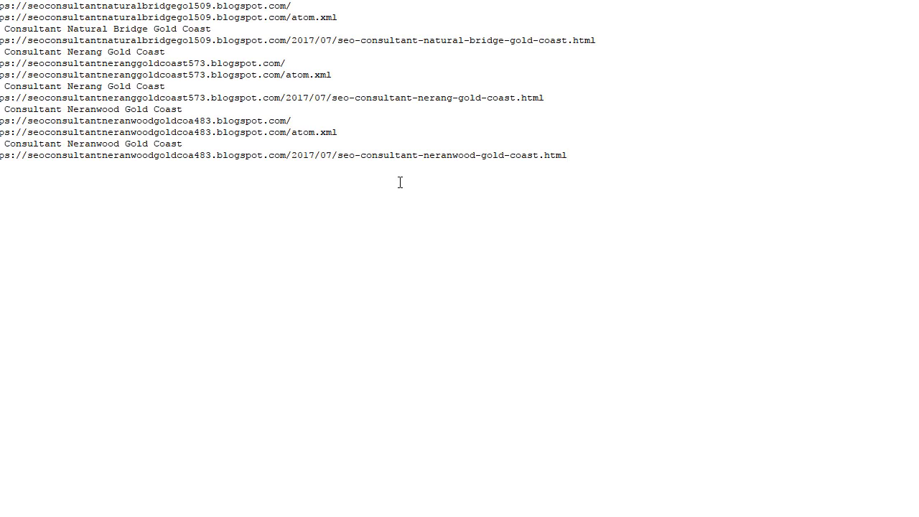
# - Open the bulk ping site list at peterdrew.net/pingservices and load the mass-ping.com form, ready for entry in its URL box
pyautogui.write('Tip')
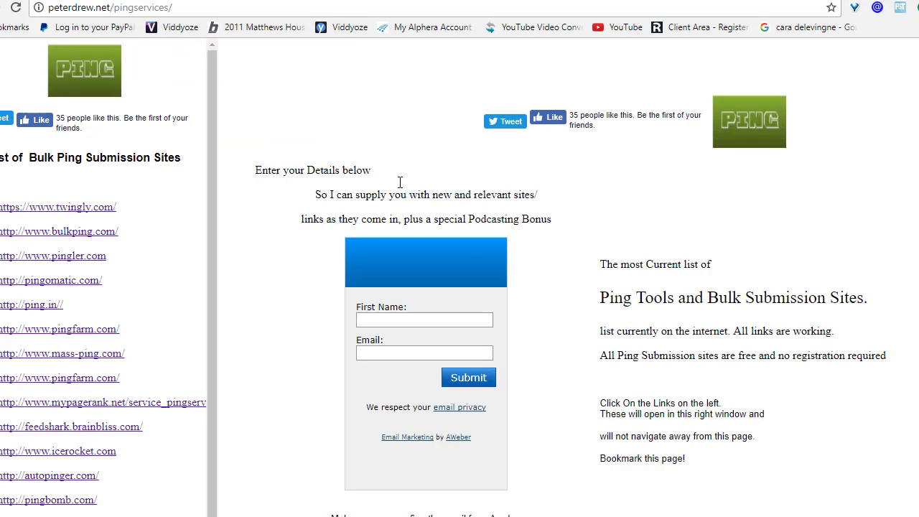
pyautogui.click(90, 356)
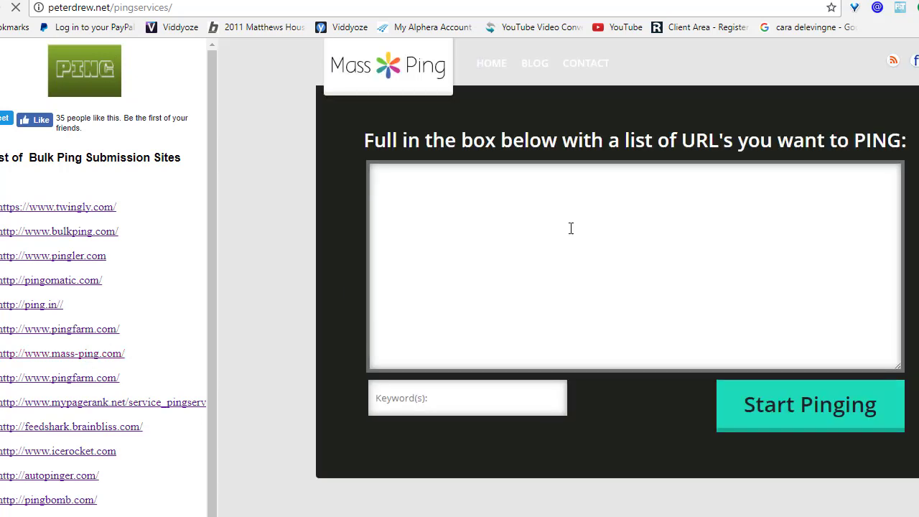
pyautogui.click(573, 226)
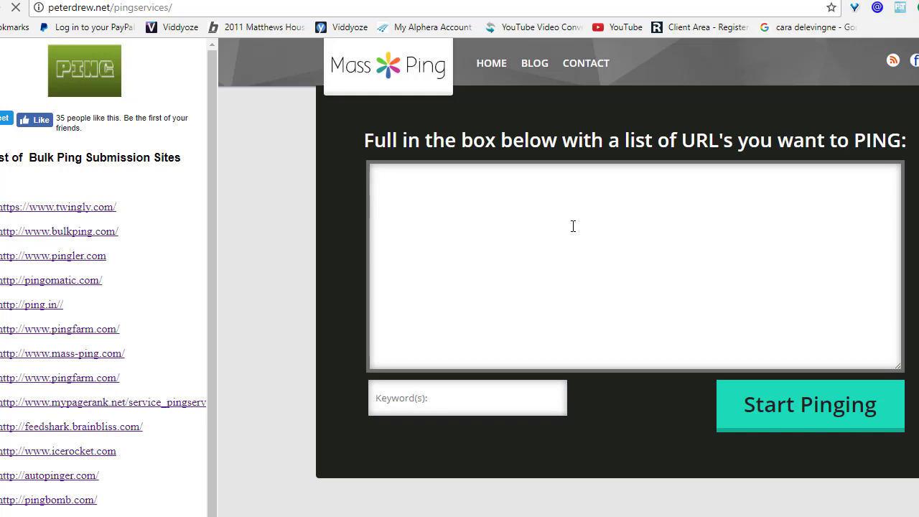